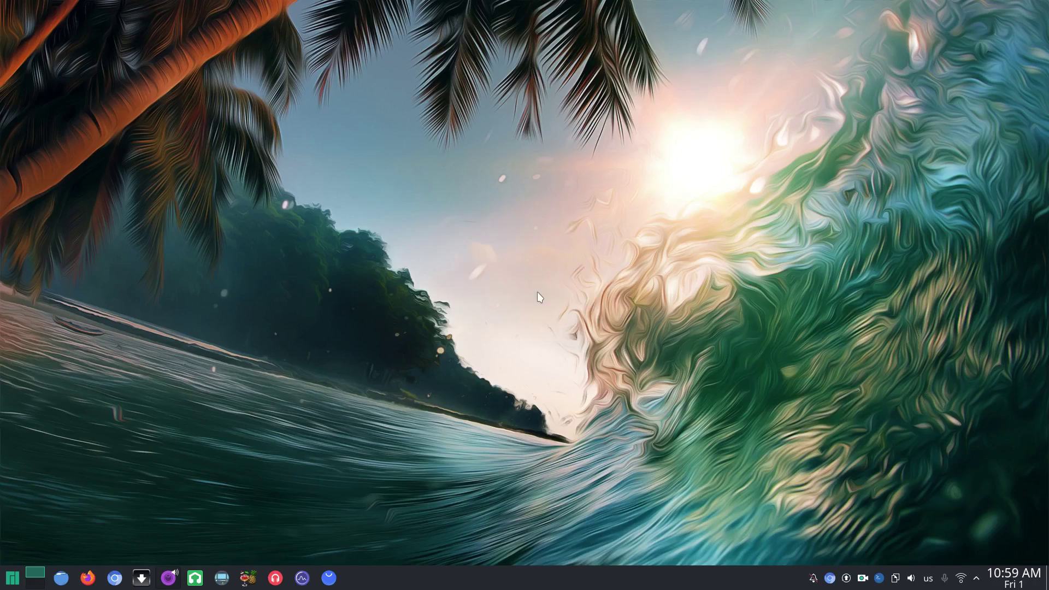
In Pamac, search for 'woe' and mark WoeUSB for installation
click(329, 577)
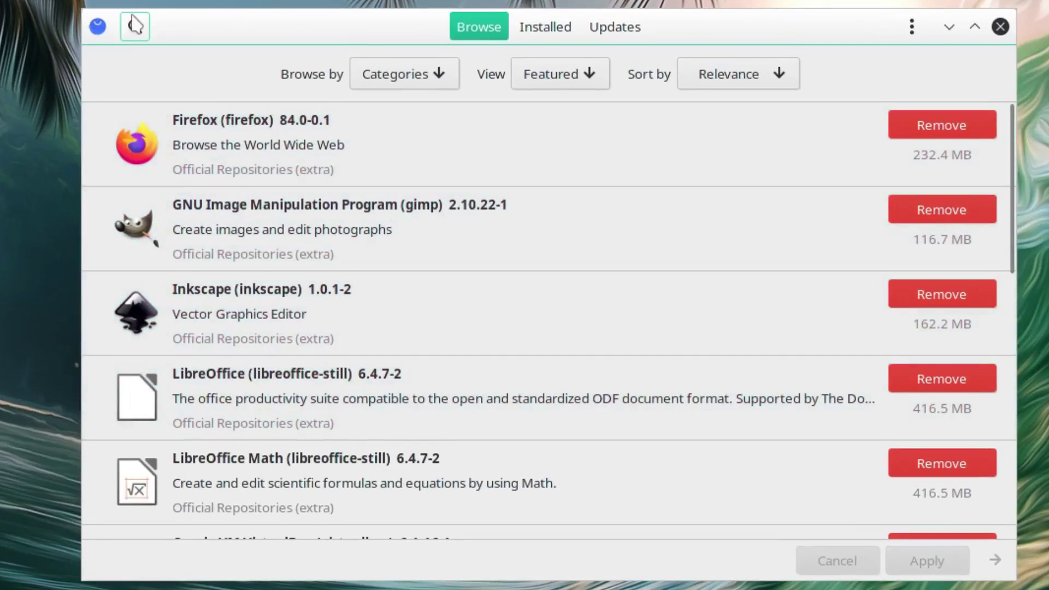
click(134, 26)
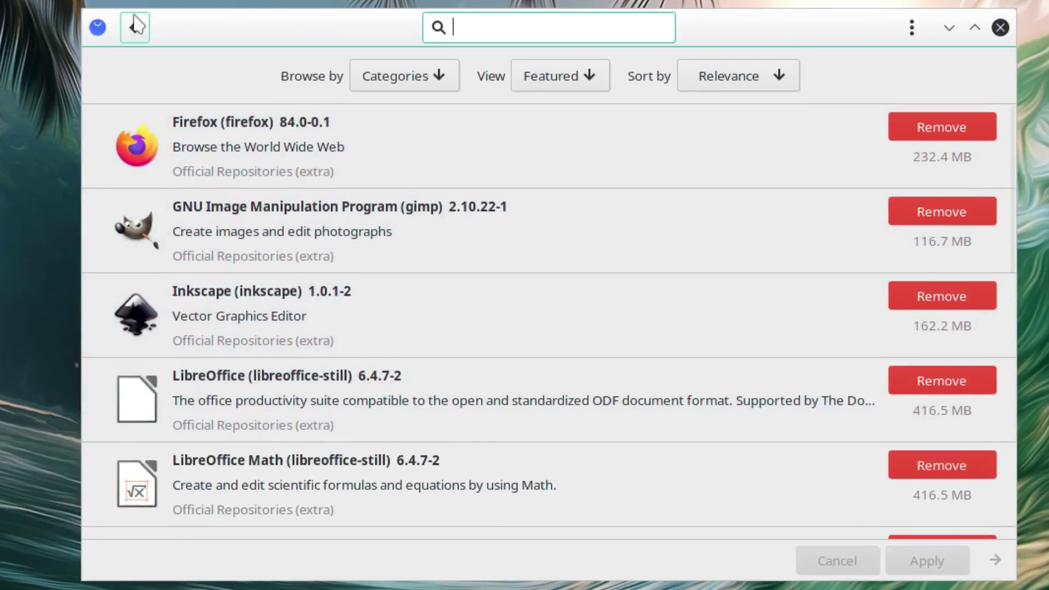
text(woe)
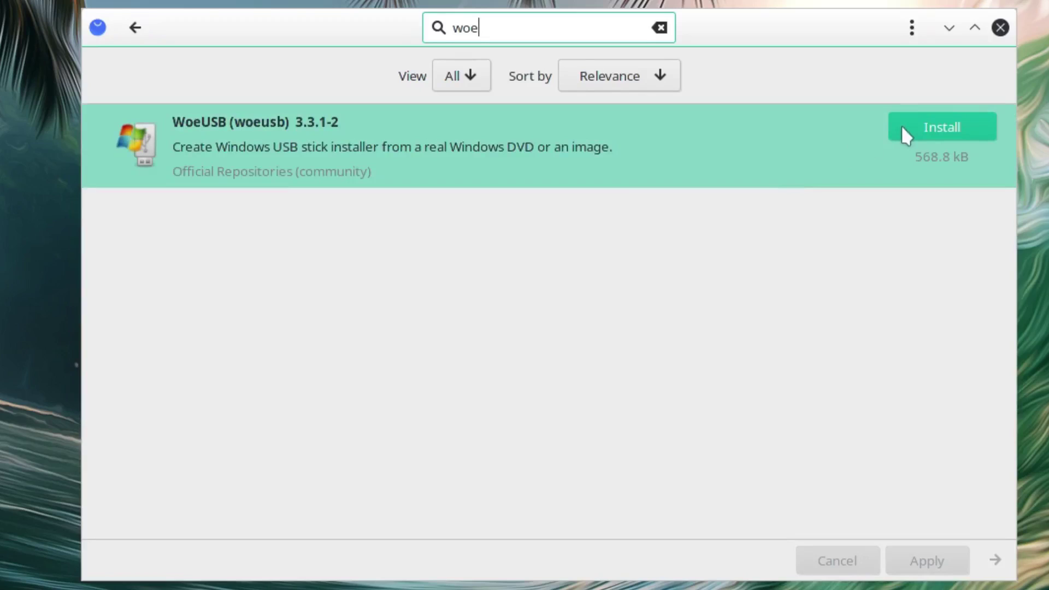
click(904, 135)
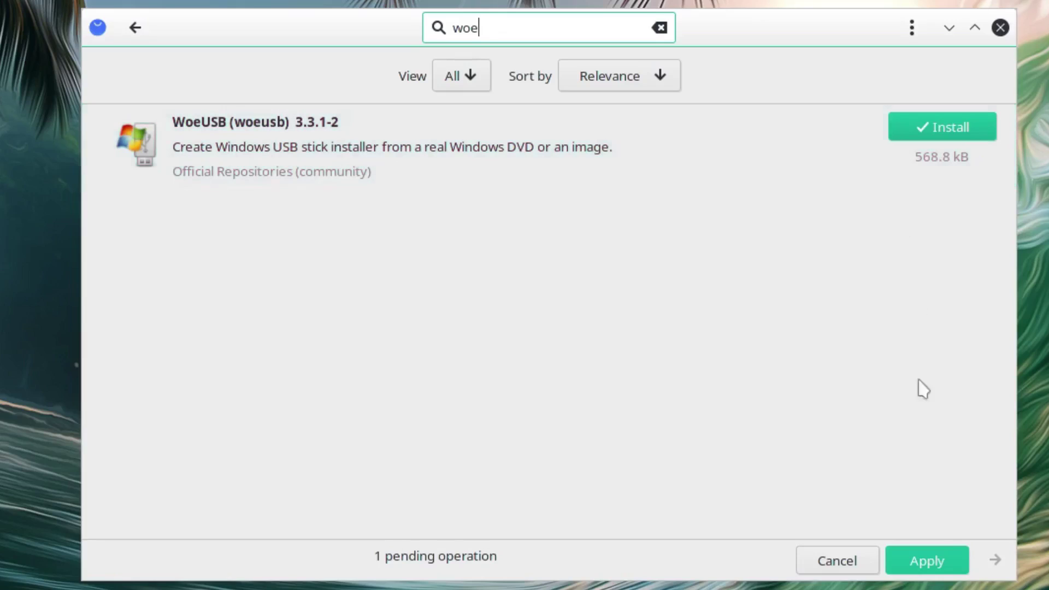
Install WoeUSB 3.3.1-2, authorising with the account password, then close Pamac
click(936, 561)
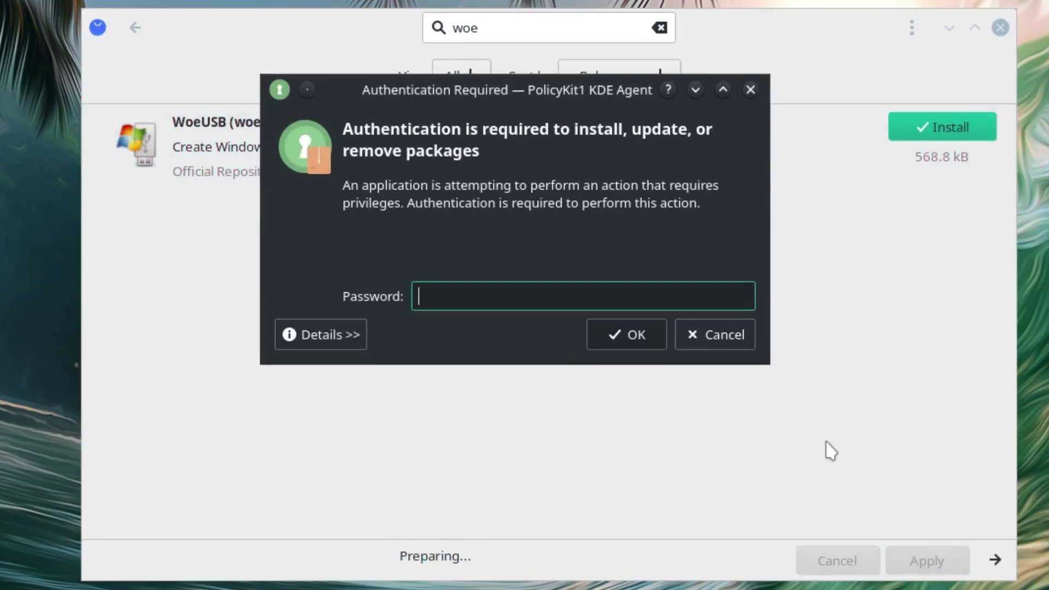
text(********)
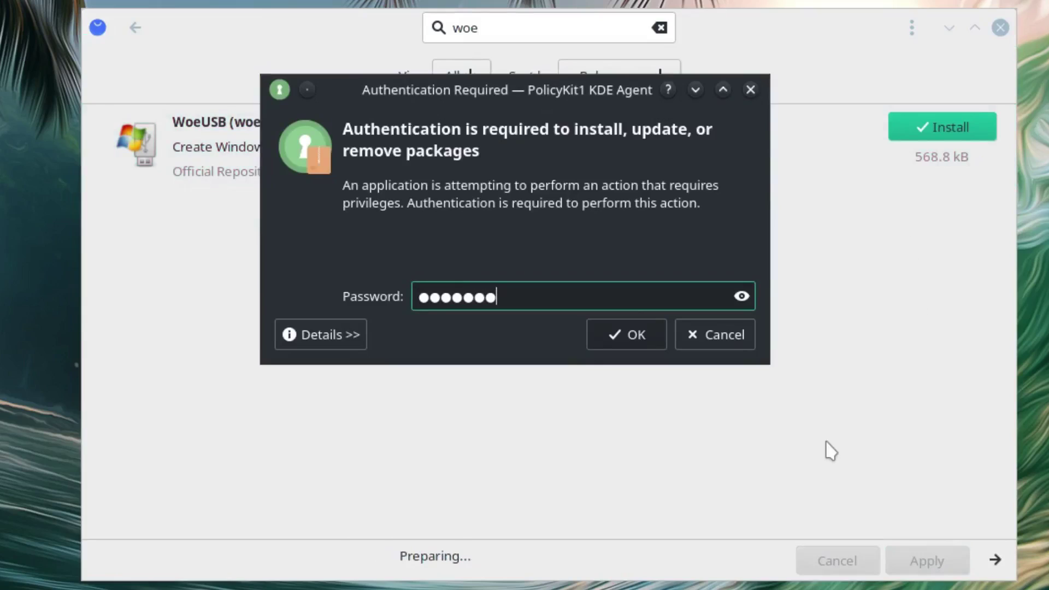
key(Return)
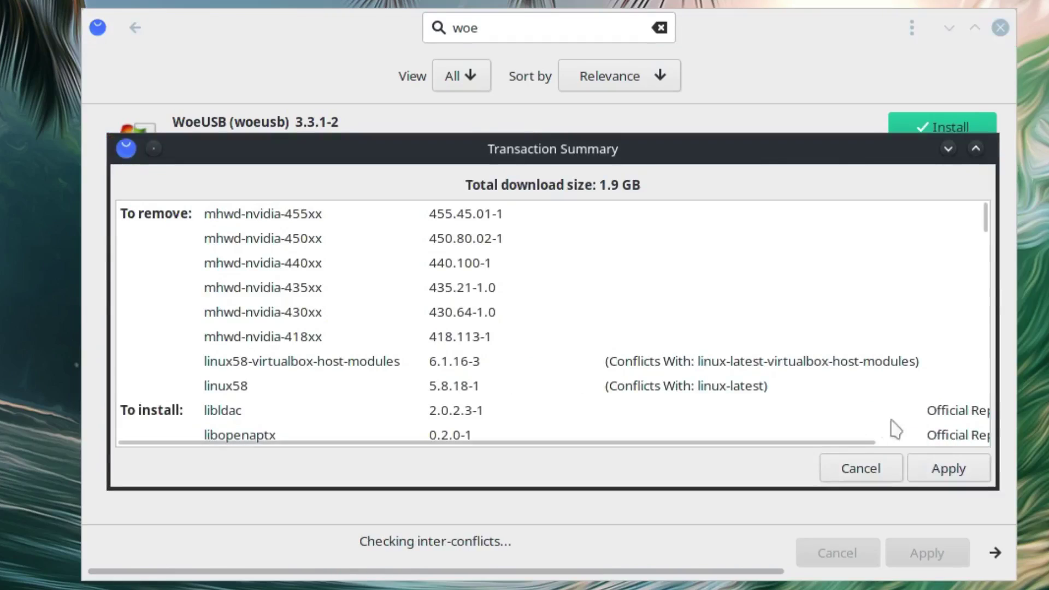
click(960, 468)
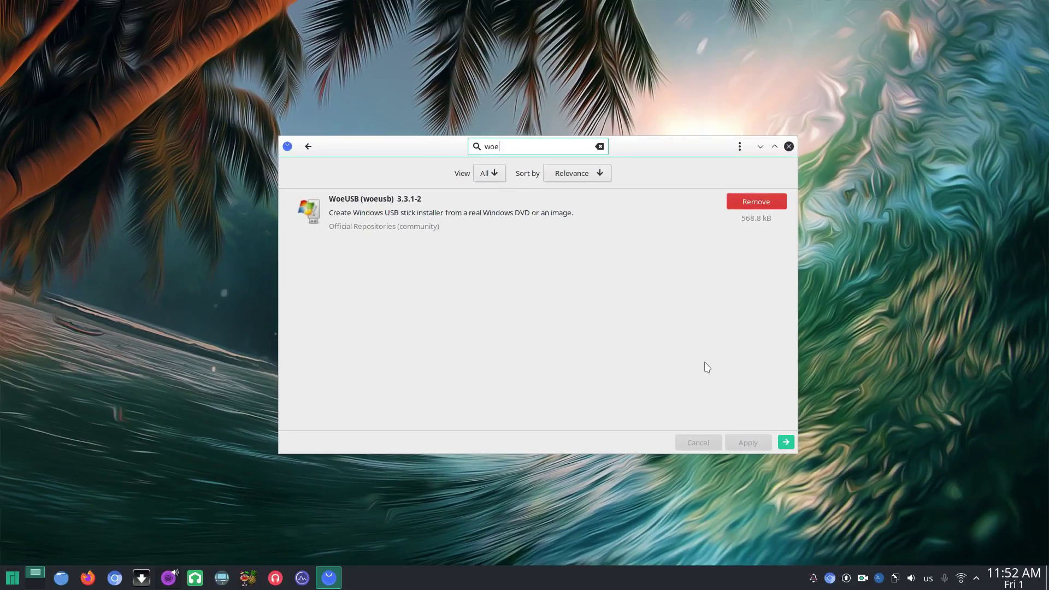
click(788, 146)
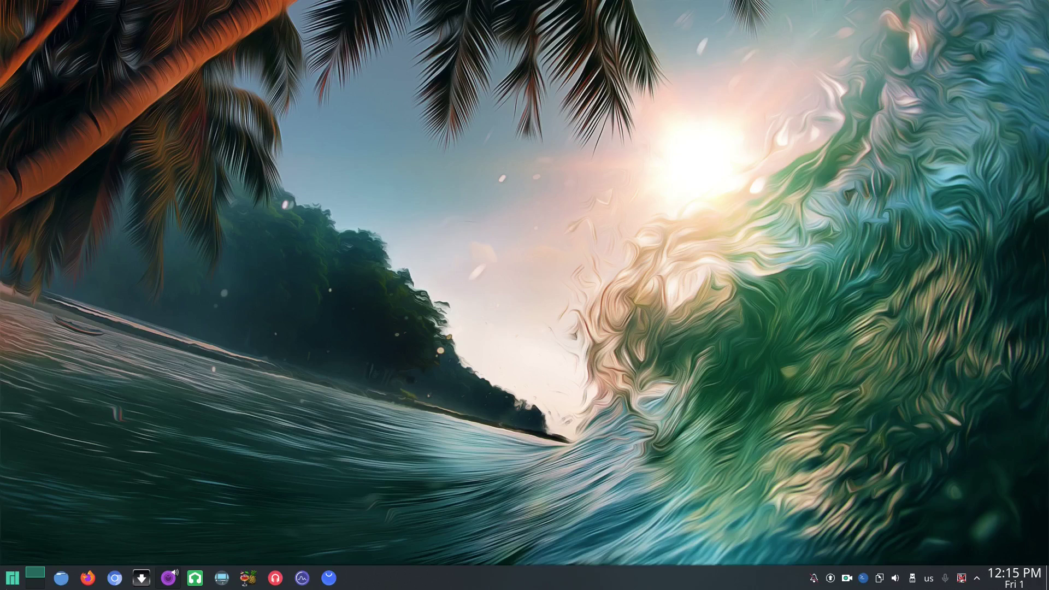
Launch WoeUSB and target the DataTraveler 28.8G drive (/dev/sdb) with NTFS
click(12, 577)
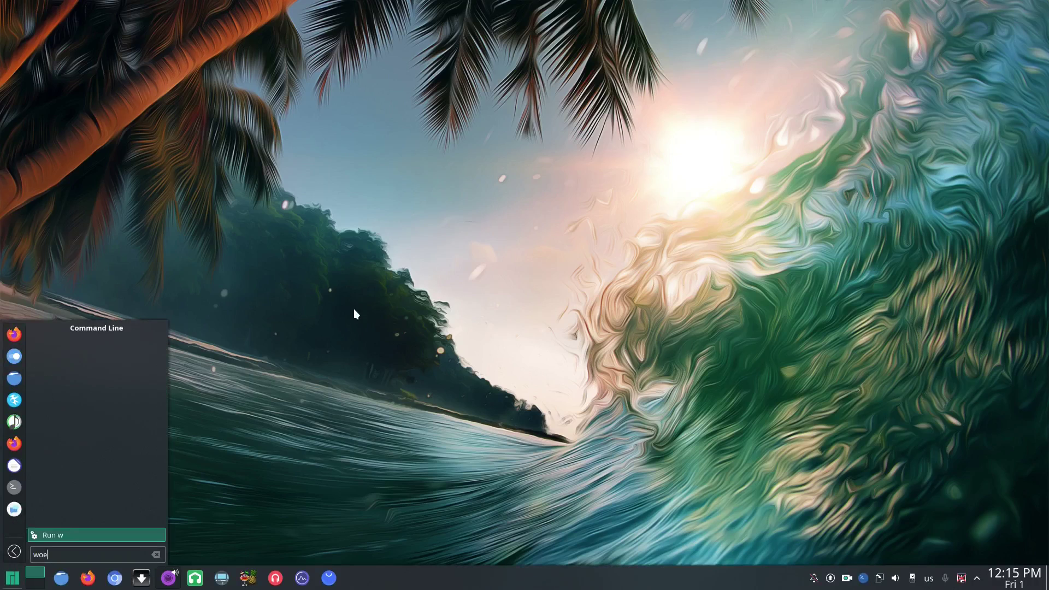
key(Return)
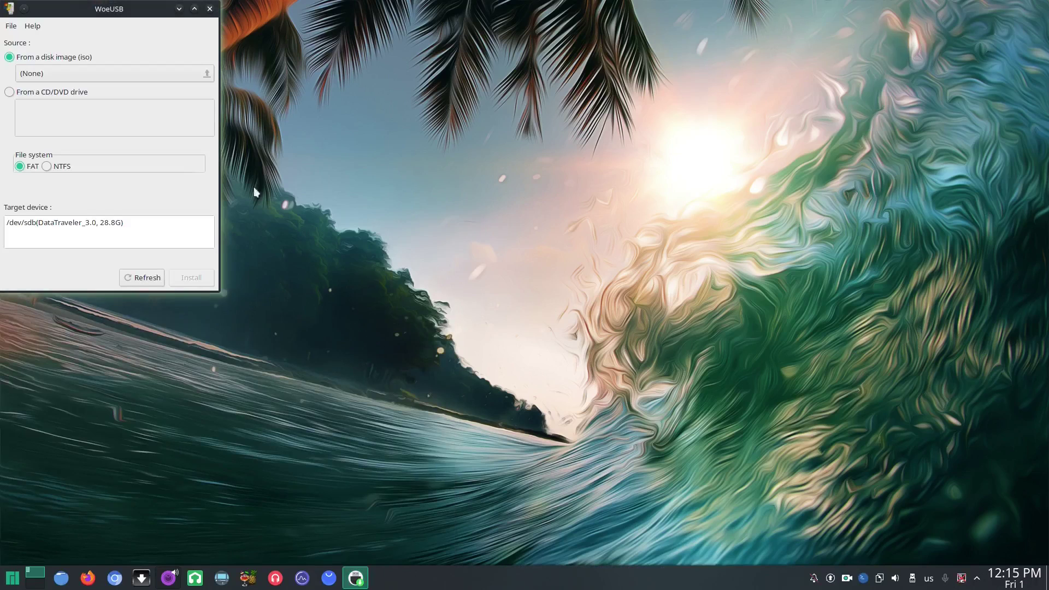
drag(129, 12, 487, 159)
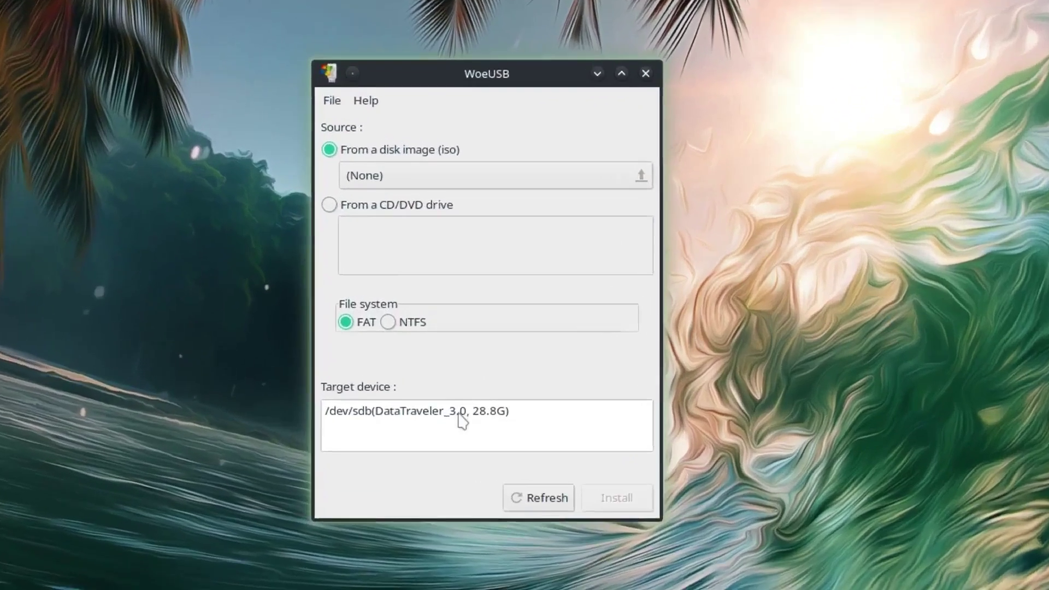
click(459, 414)
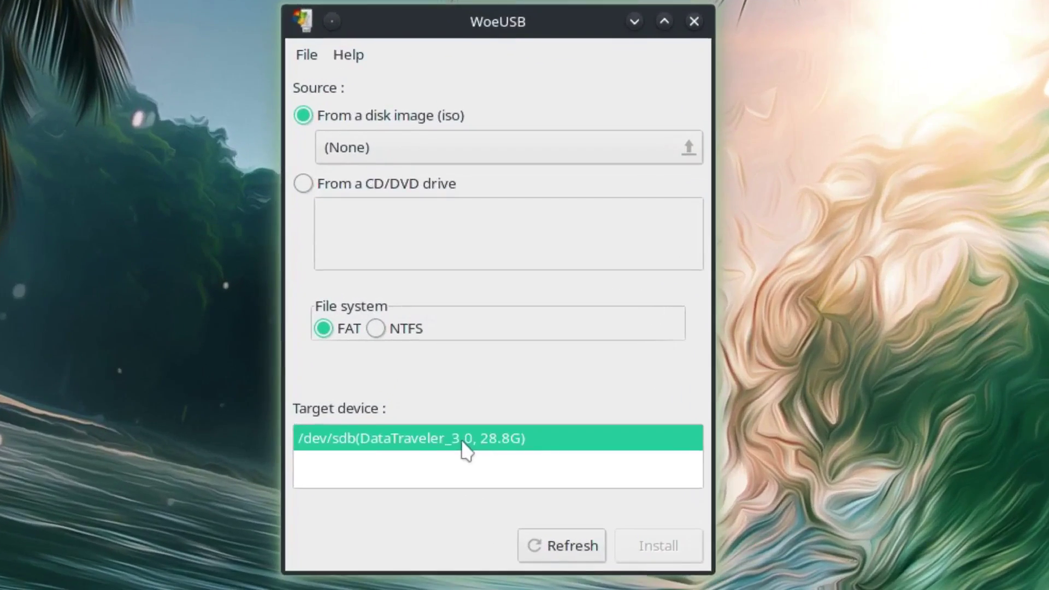
click(375, 329)
Choose Win10_20H2_v2_English_x64.iso from Downloads as the source and start the install
click(449, 157)
click(247, 178)
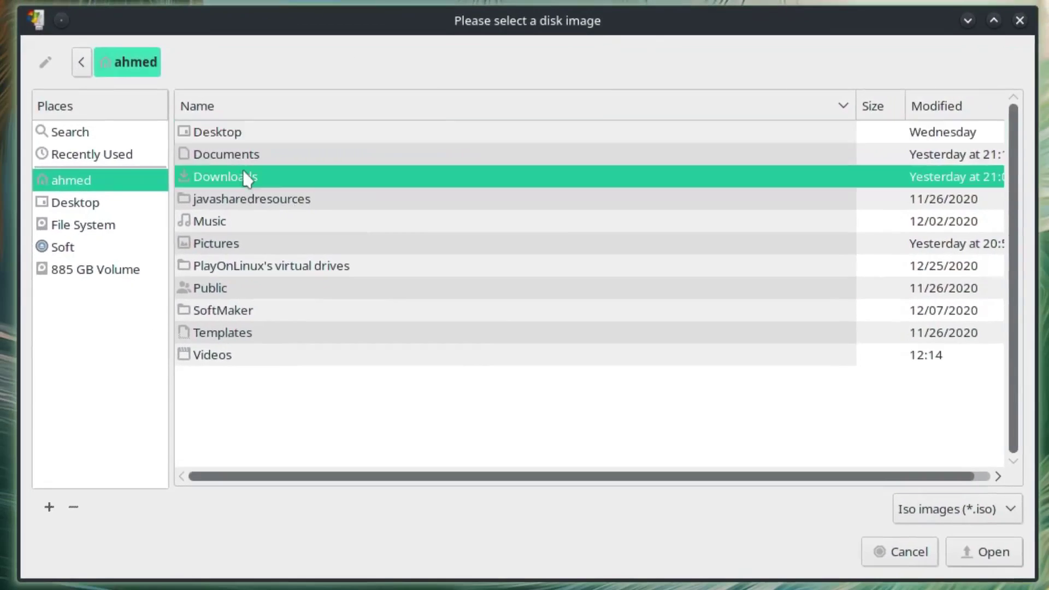
double_click(246, 177)
click(304, 243)
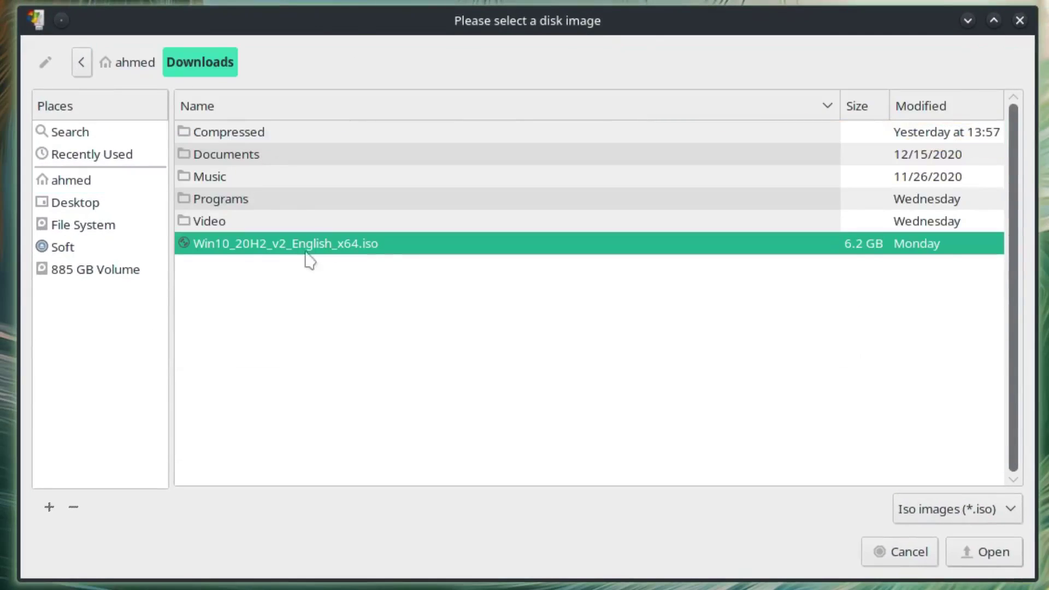
click(1005, 557)
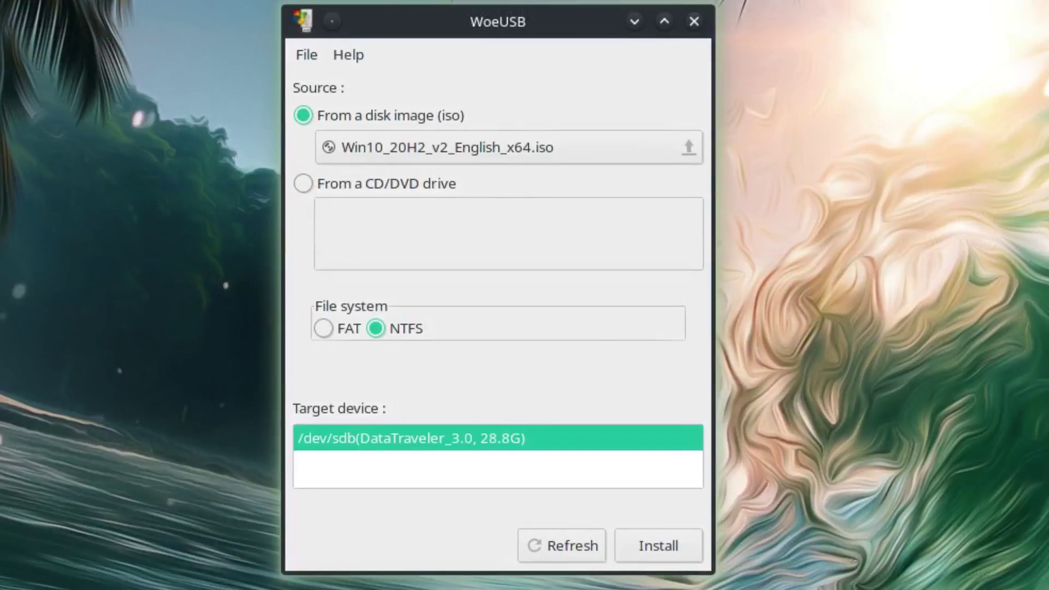
click(692, 555)
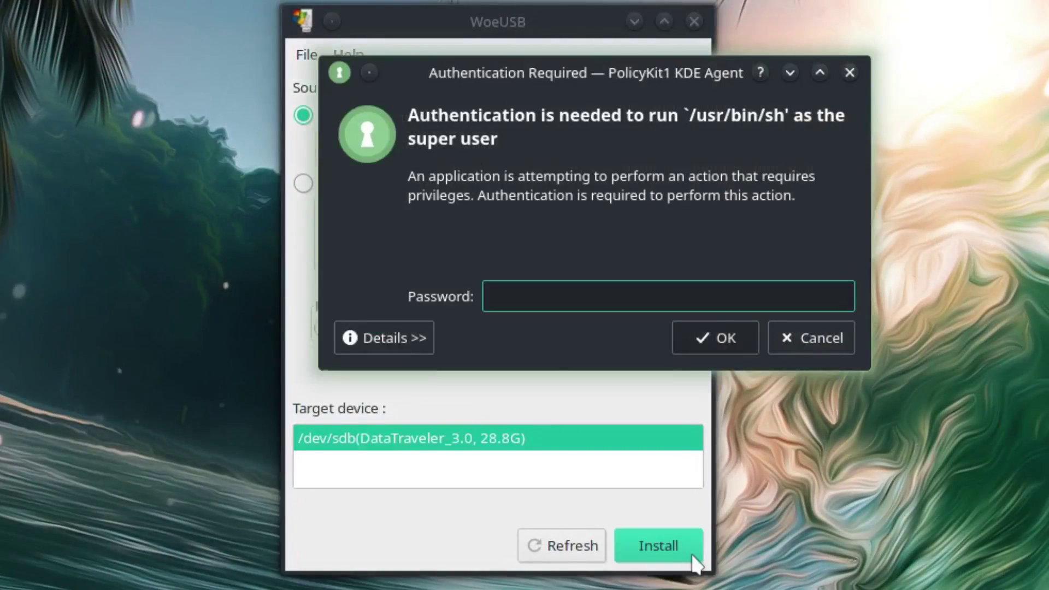
Authorise the write with the password, acknowledge 'Installation succeeded!', and close WoeUSB
text(•••)
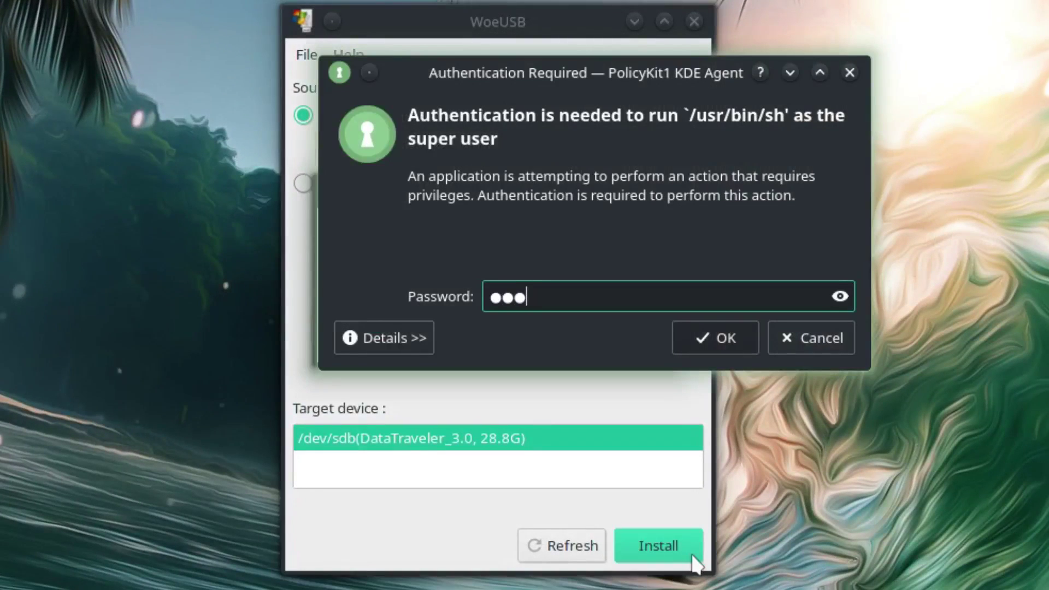
text(•••••)
key(Return)
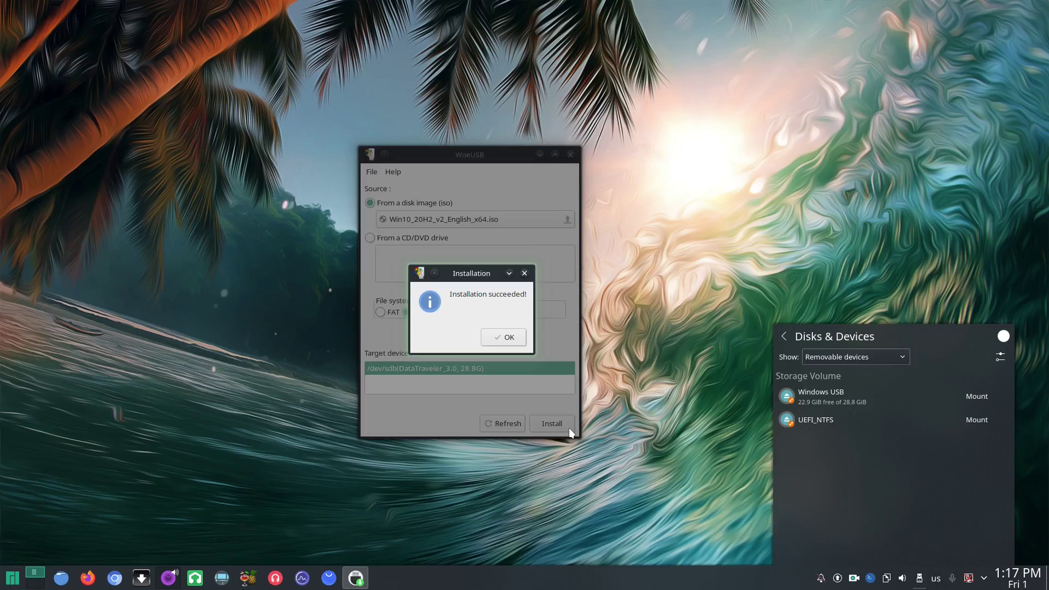
click(503, 338)
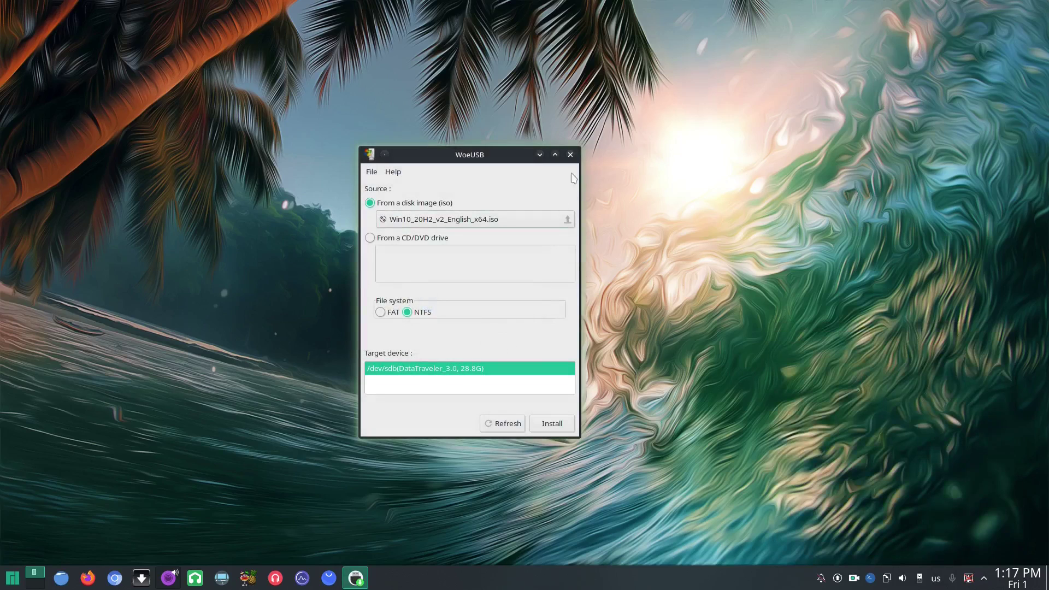
click(571, 155)
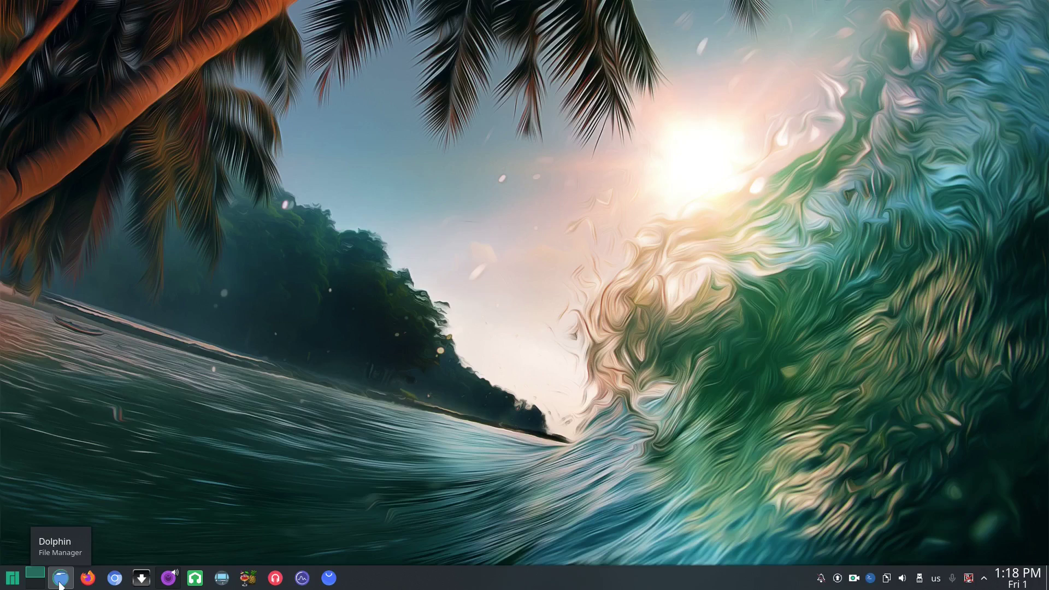
In Dolphin, browse the contents of the Windows USB and UEFI_NTFS partitions
click(60, 580)
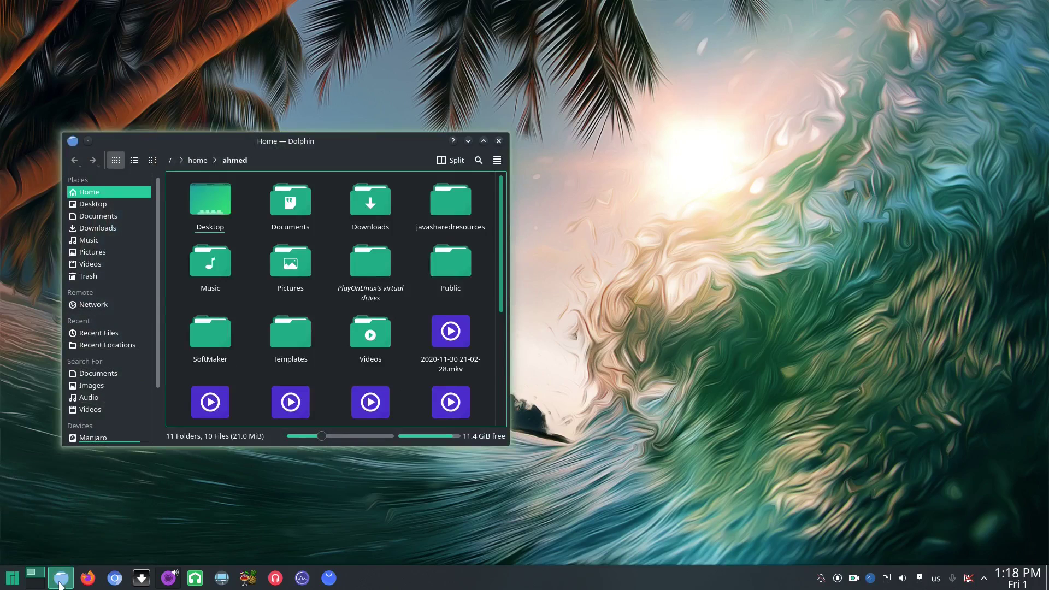
scroll(106, 329, down, 2)
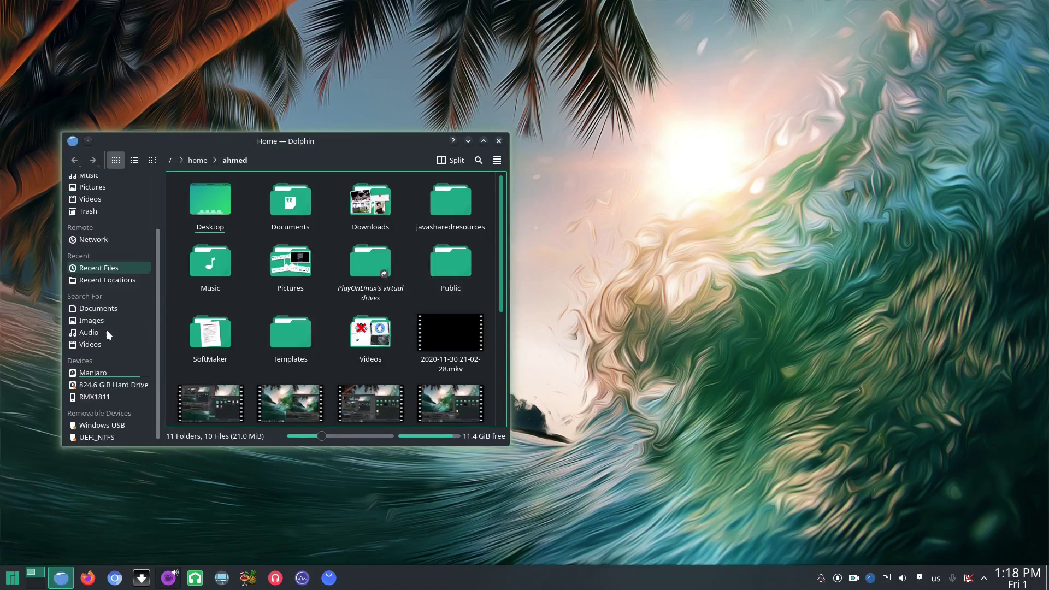
click(118, 426)
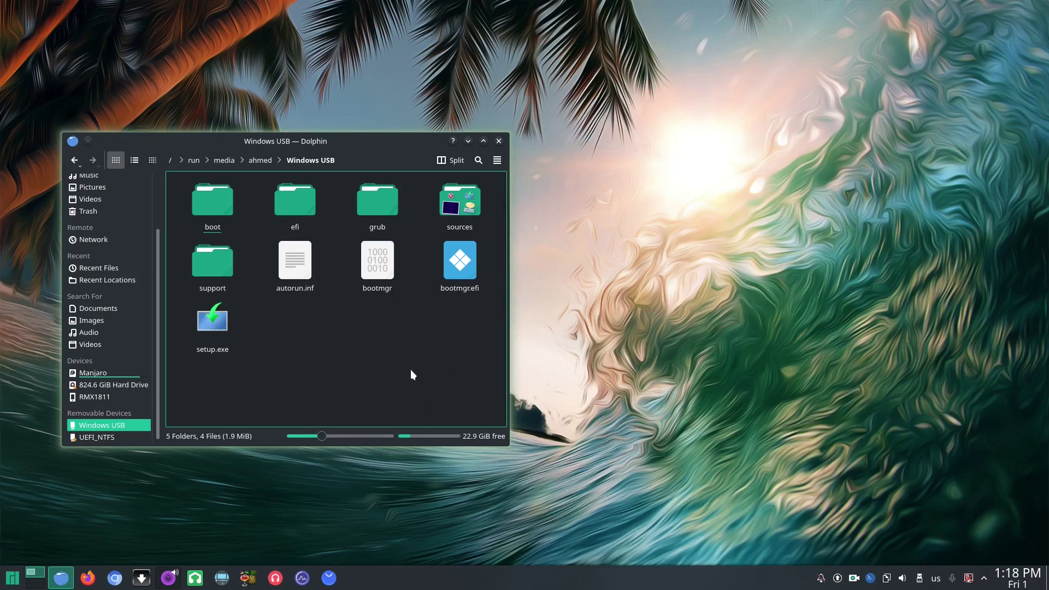
click(116, 440)
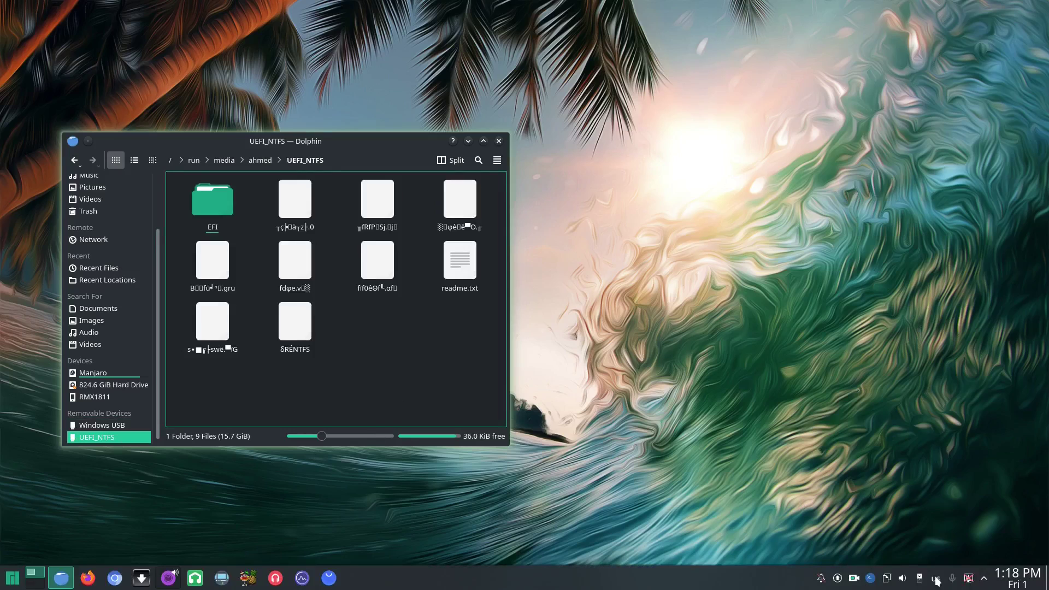
Safely remove both Windows USB and UEFI_NTFS partitions and close Dolphin
click(920, 578)
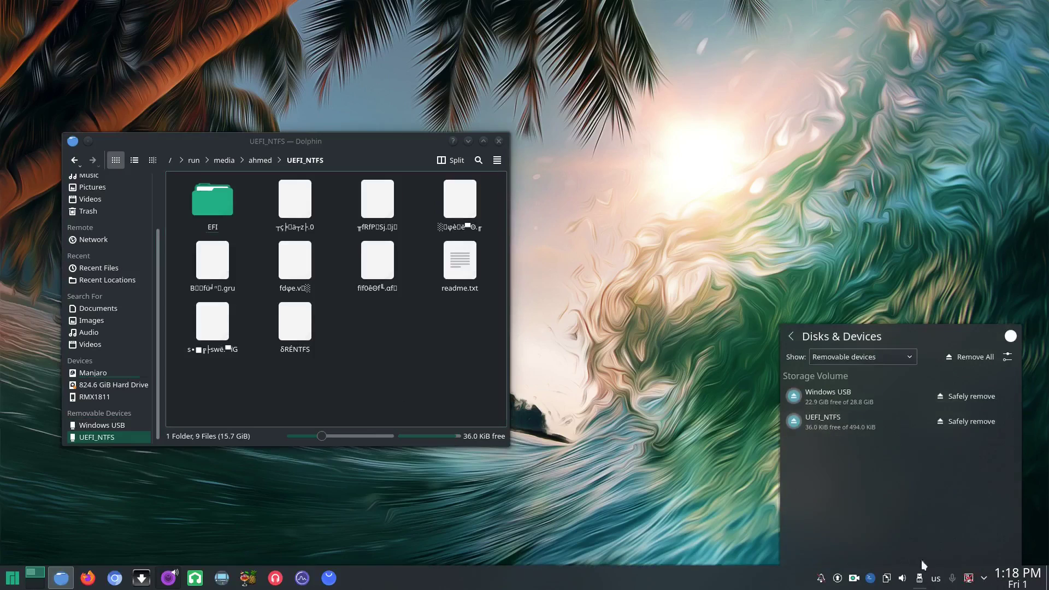
click(981, 395)
click(969, 420)
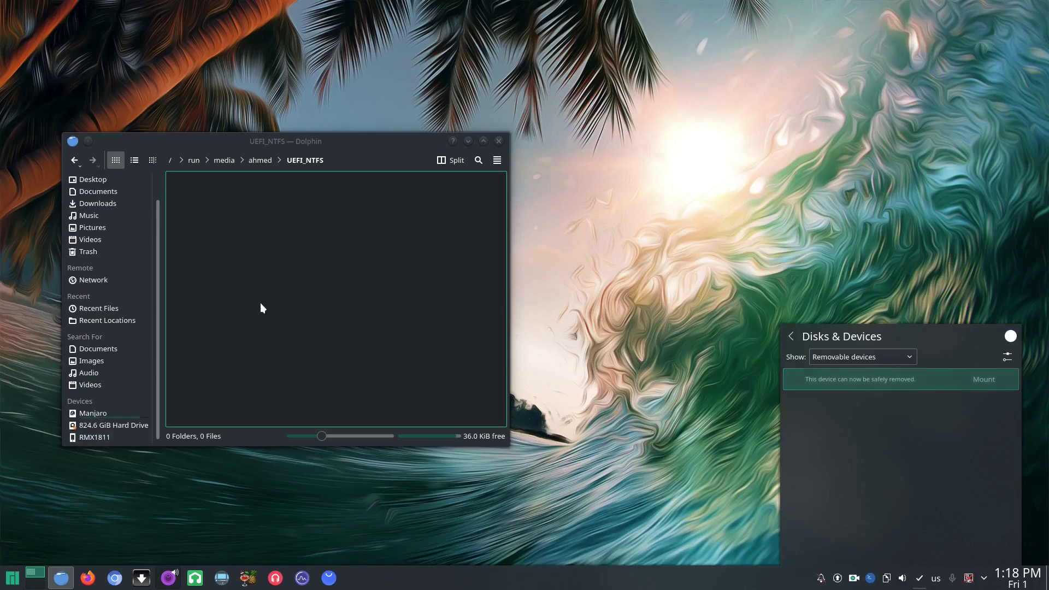
click(498, 142)
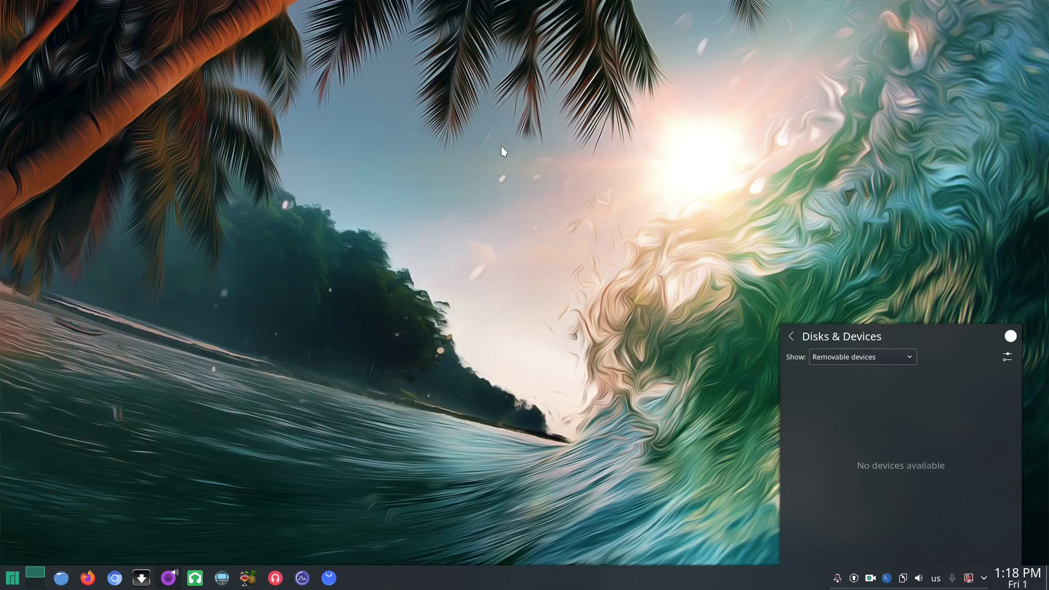
click(538, 272)
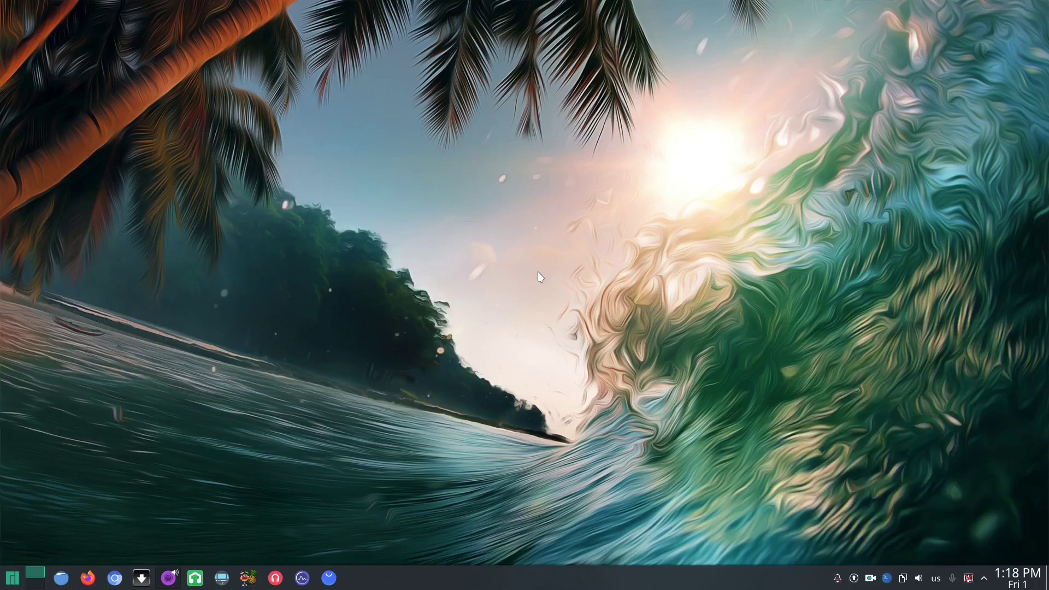